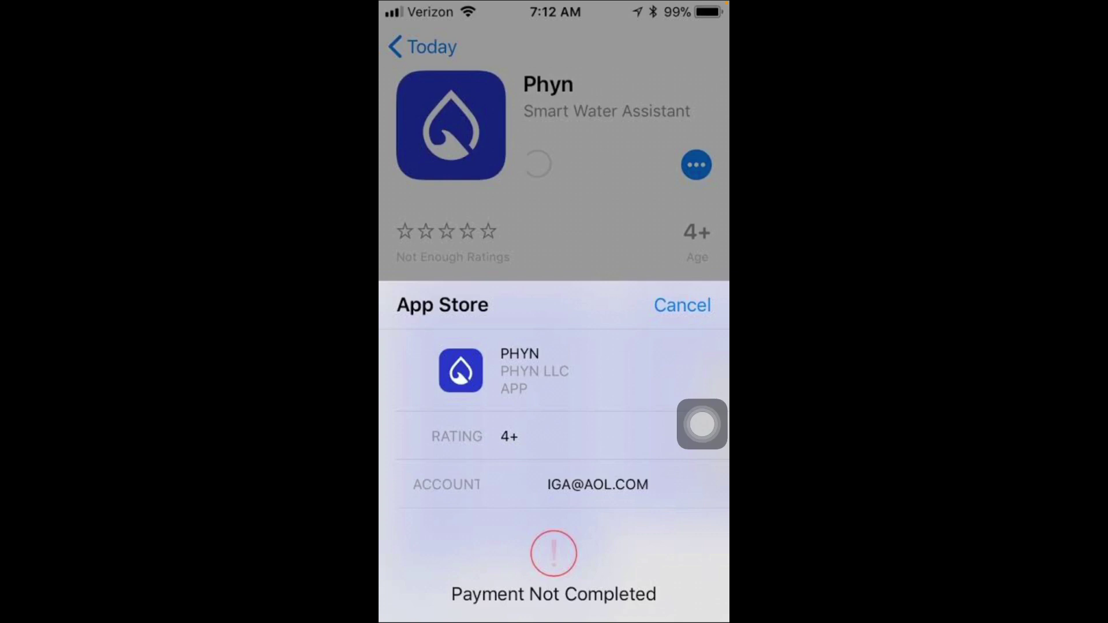
# - Try to get Phyn, see the Payment Not Completed error, and return to the home screen
pyautogui.moveTo(701, 425)
pyautogui.mouseDown()
pyautogui.moveTo(555, 476)
pyautogui.moveTo(406, 478)
pyautogui.mouseUp()
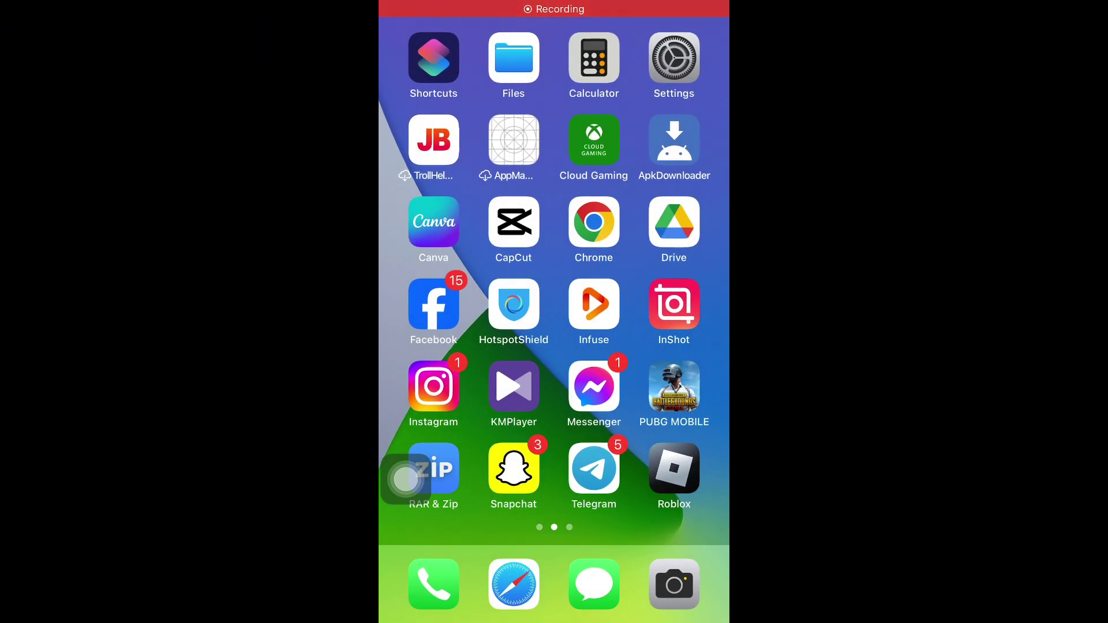
# - Open Settings and check the Wi-Fi network settings
pyautogui.moveTo(406, 479); pyautogui.dragTo(703, 142)
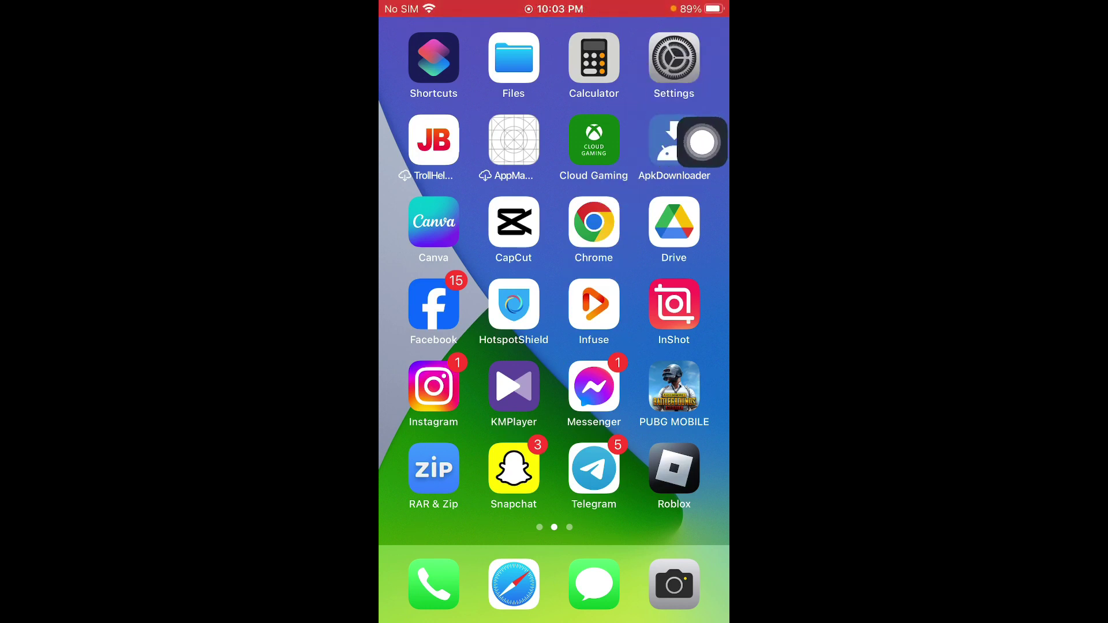
pyautogui.click(674, 60)
pyautogui.click(606, 256)
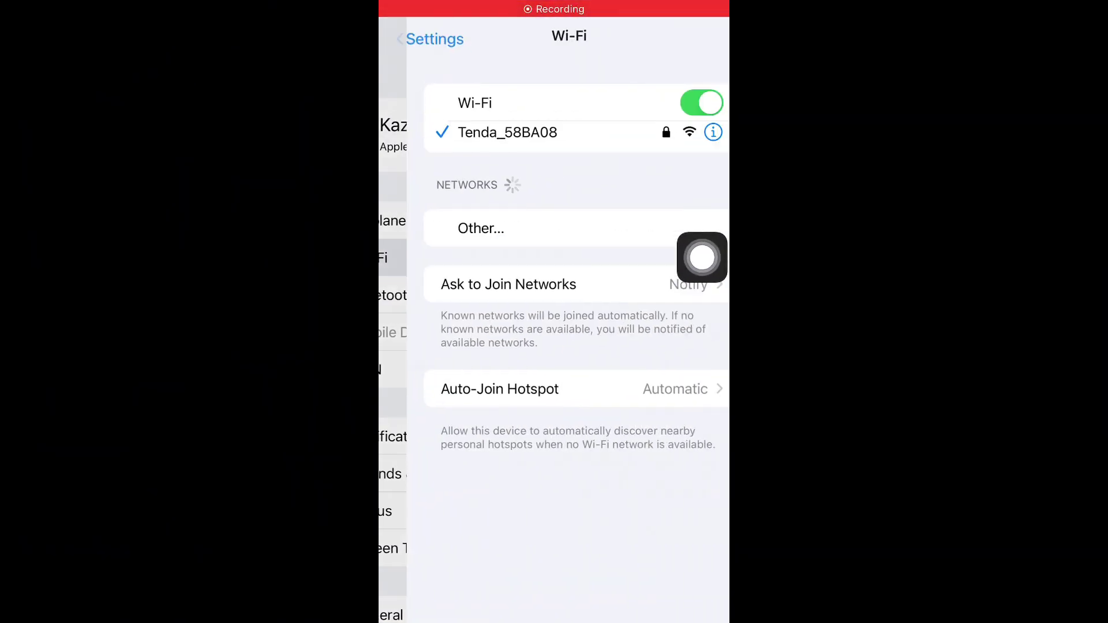
pyautogui.click(425, 35)
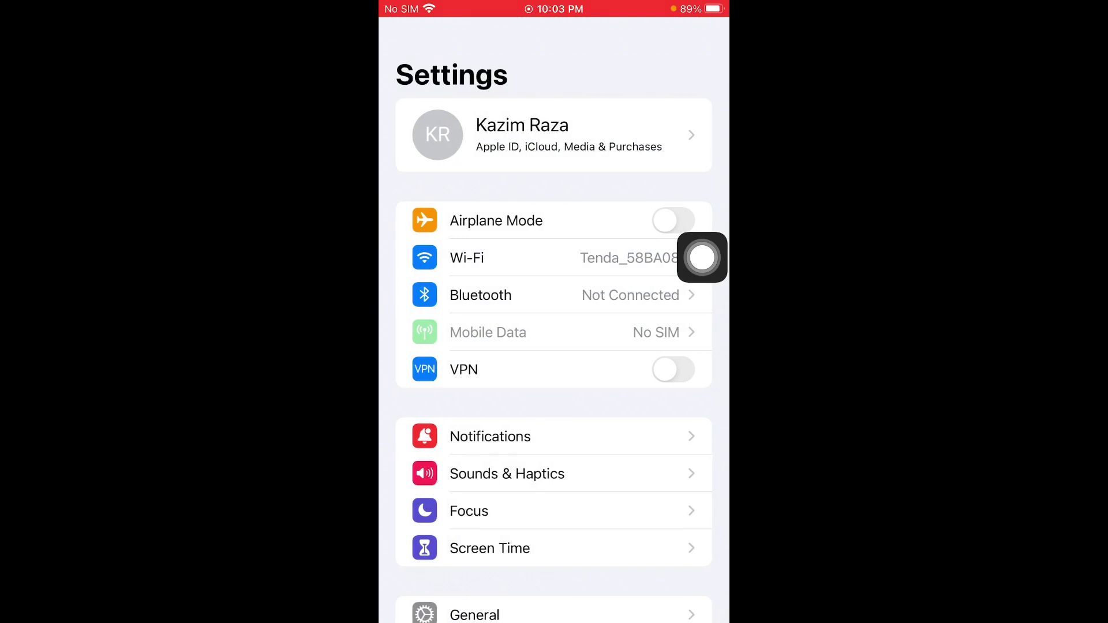
pyautogui.scroll(-5, 554, 347)
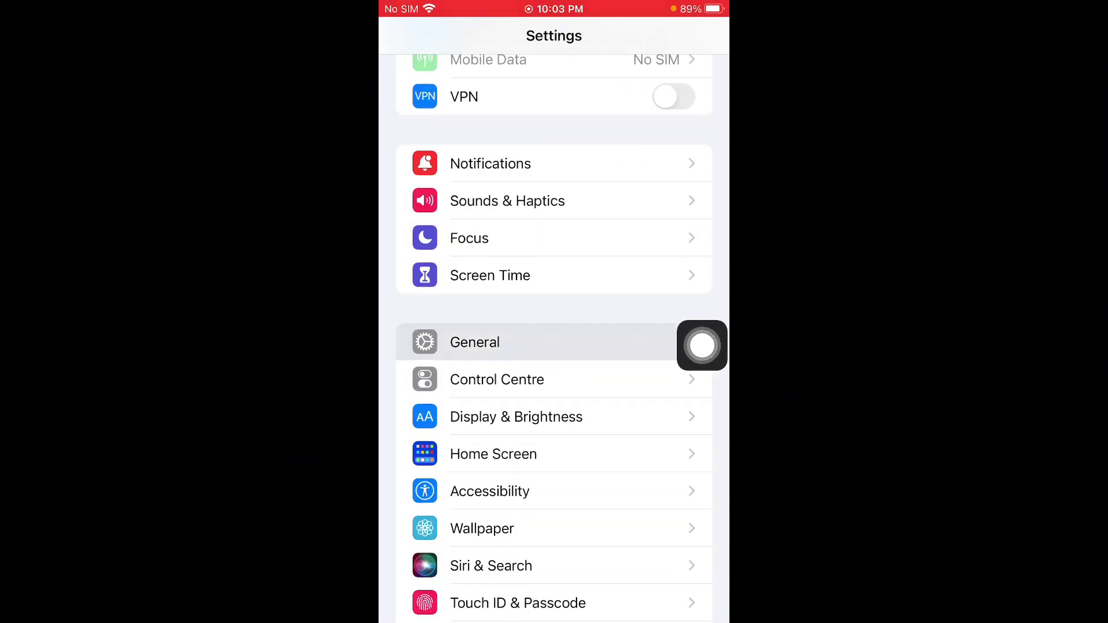
# - Confirm the Hotspot Shield VPN is not connected and check Software Update
pyautogui.click(554, 343)
pyautogui.scroll(-5, 554, 346)
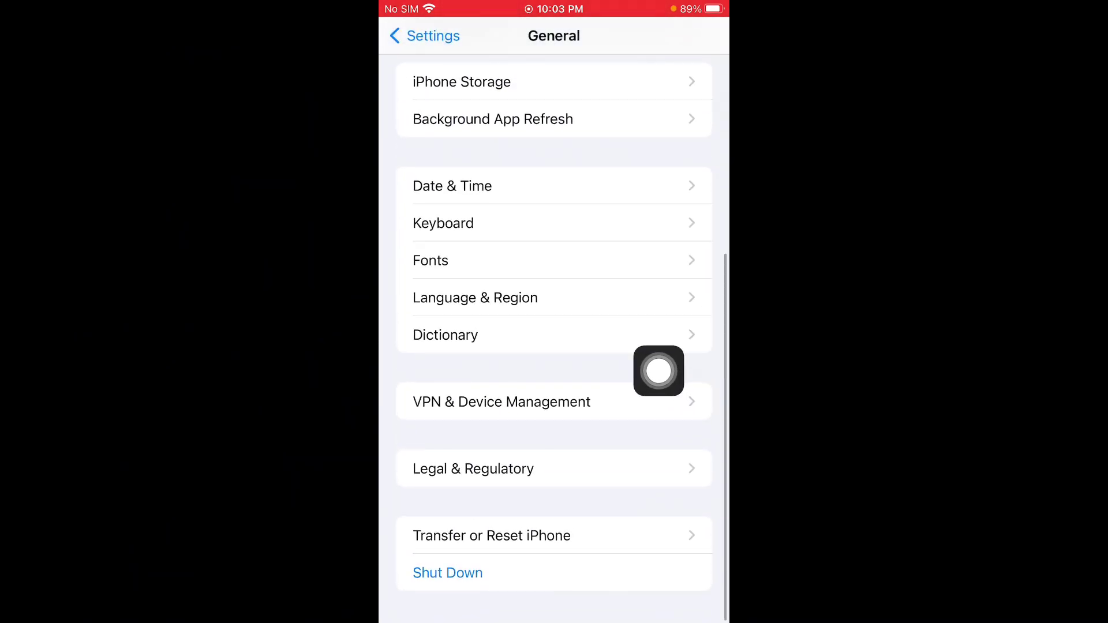
pyautogui.click(632, 399)
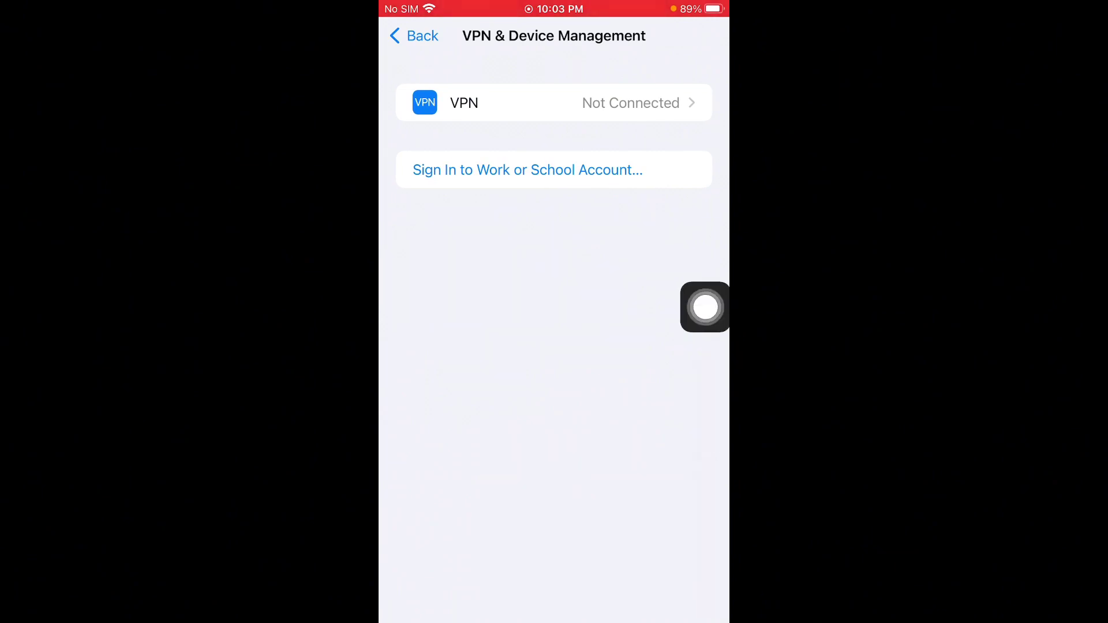
pyautogui.click(668, 103)
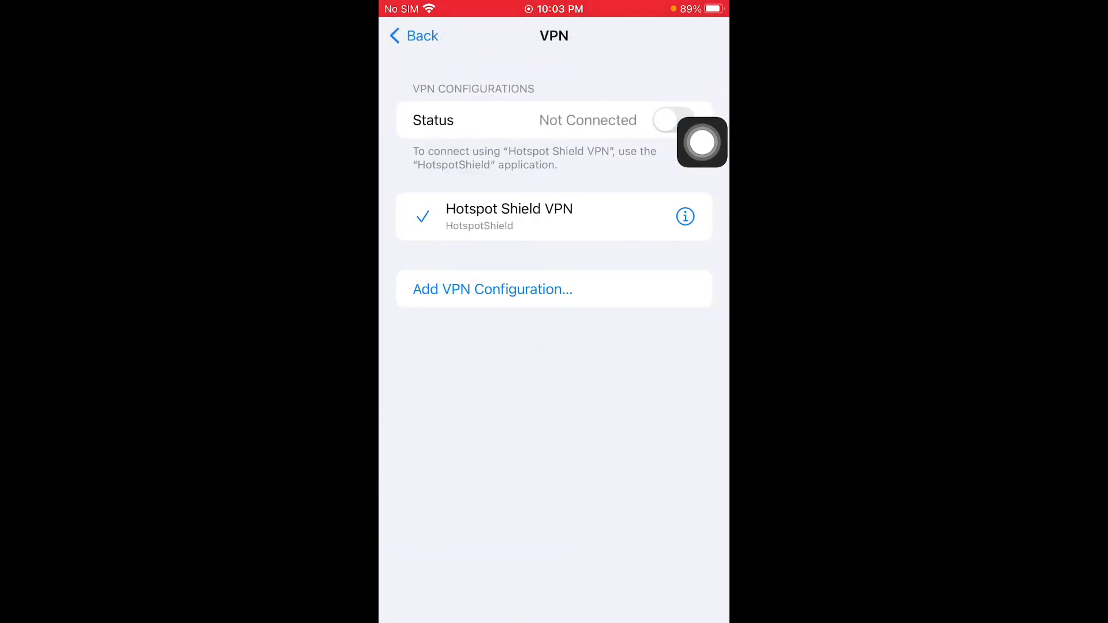
pyautogui.click(414, 36)
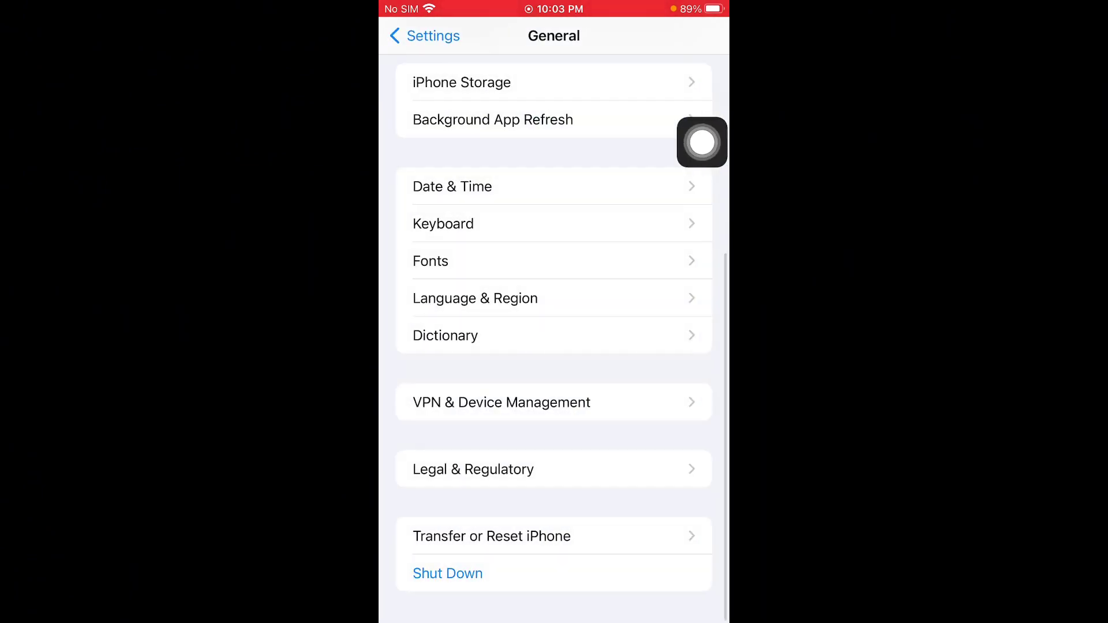
pyautogui.scroll(8, 555, 347)
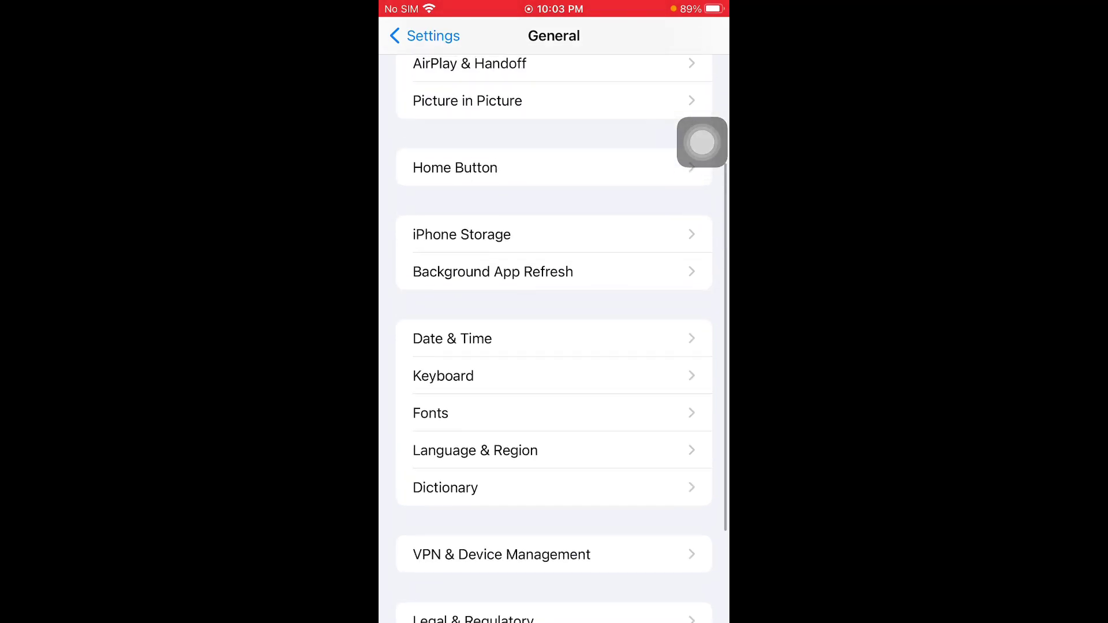
pyautogui.click(606, 156)
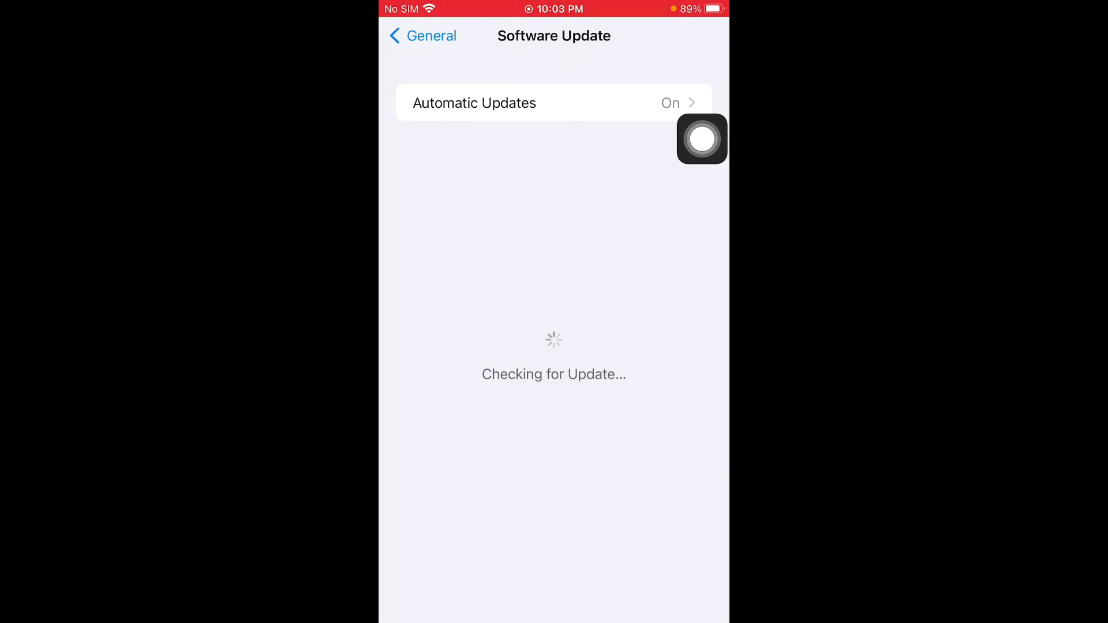
pyautogui.click(422, 36)
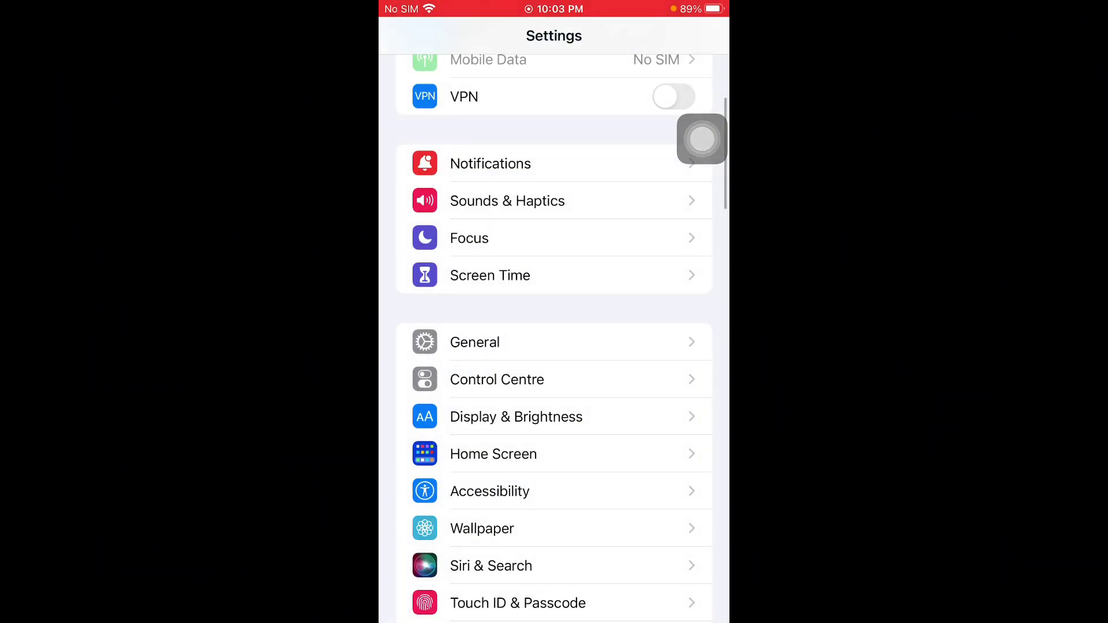
pyautogui.scroll(8, 555, 346)
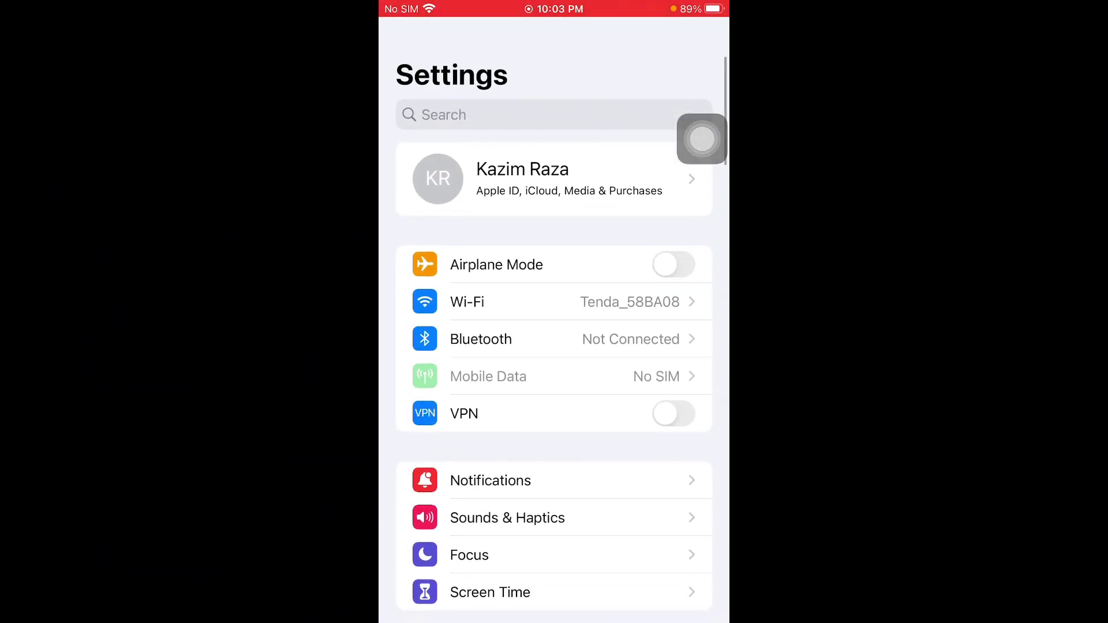
# - View Apple ID Payment & Shipping (None), cancel the password prompt, and go home
pyautogui.click(597, 186)
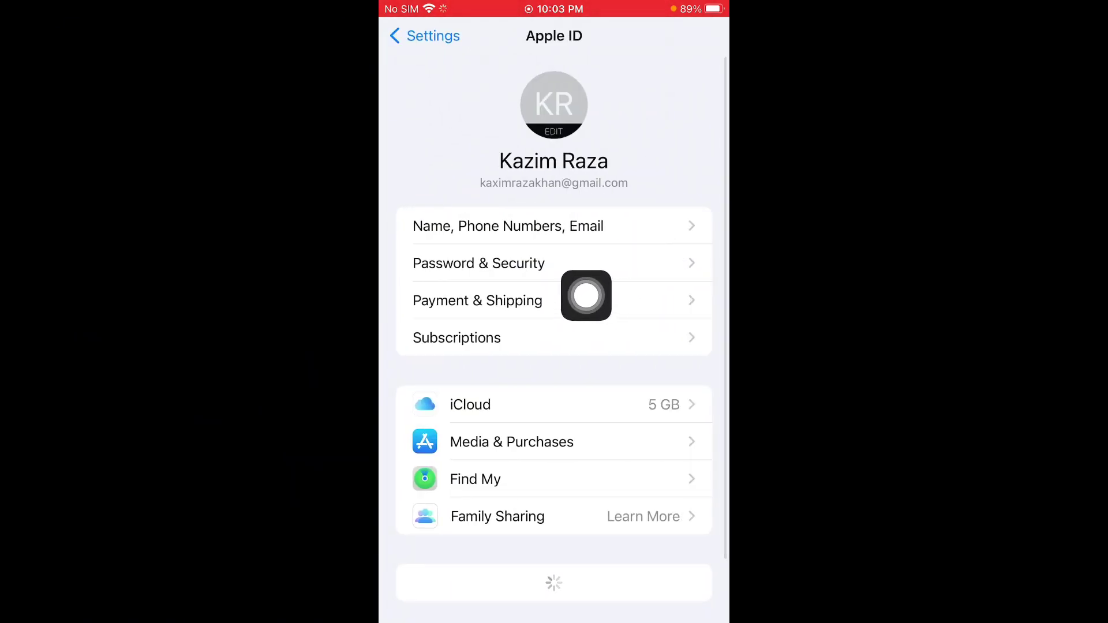
pyautogui.click(618, 301)
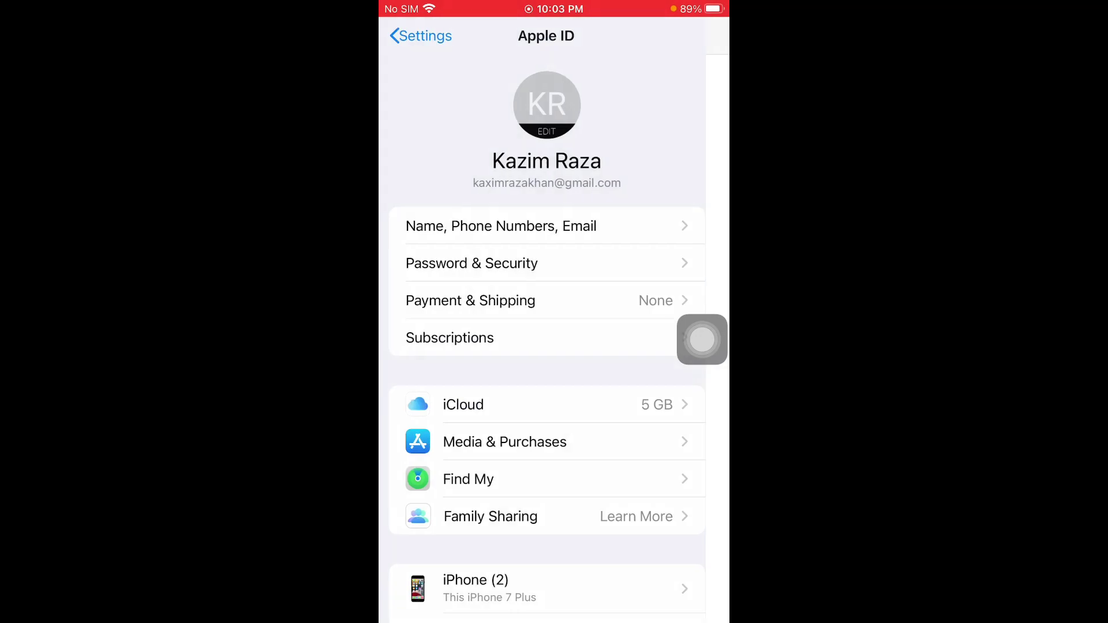
pyautogui.scroll(-5, 555, 346)
pyautogui.click(554, 589)
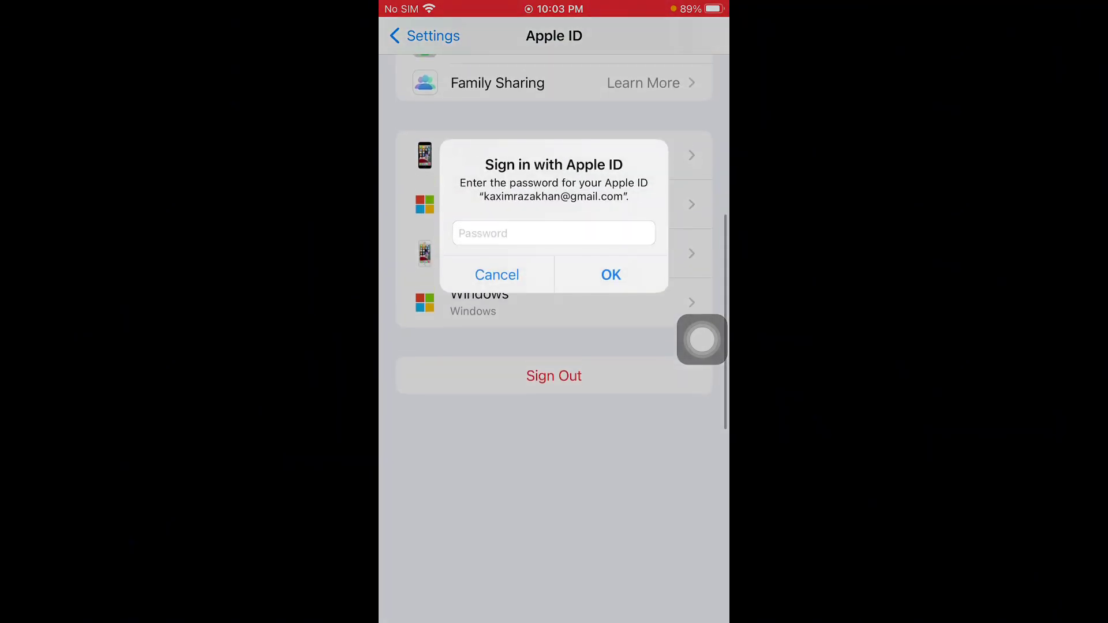
pyautogui.click(496, 274)
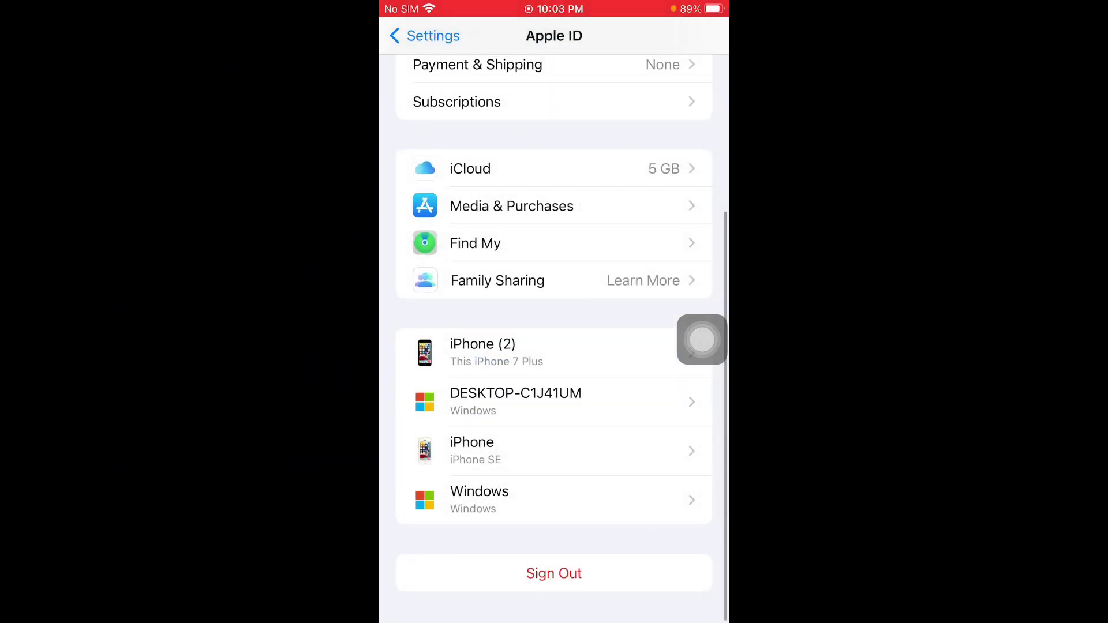
pyautogui.press('super')
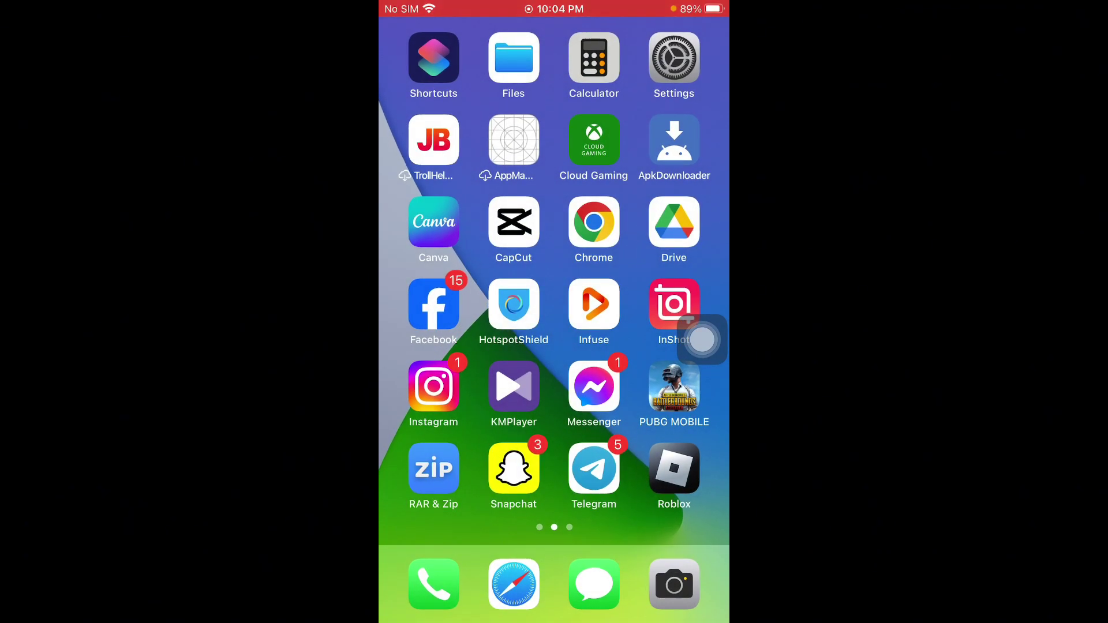
# - Open the App Store account and browse the Change Country or Region list
pyautogui.moveTo(432, 347); pyautogui.dragTo(676, 346)
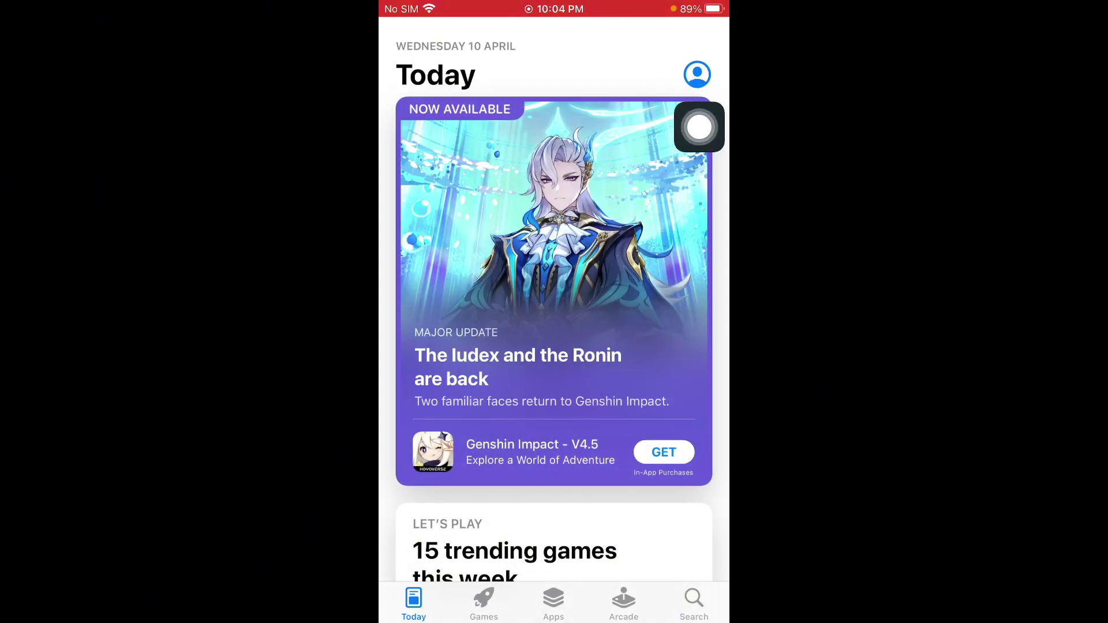
pyautogui.click(697, 75)
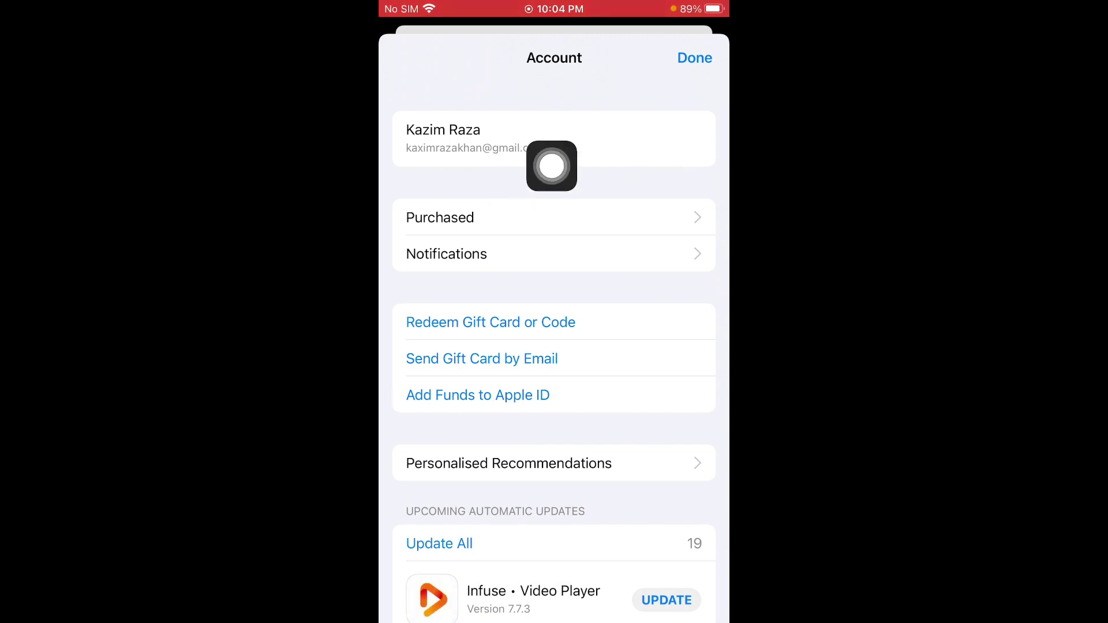
pyautogui.scroll(-3, 554, 347)
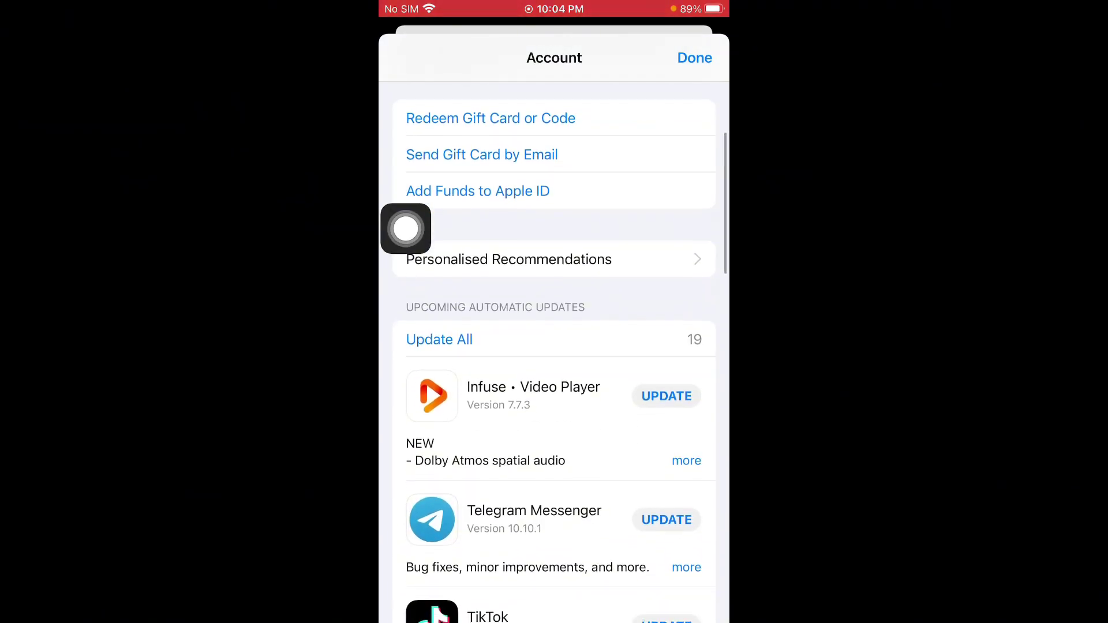
pyautogui.scroll(3, 555, 346)
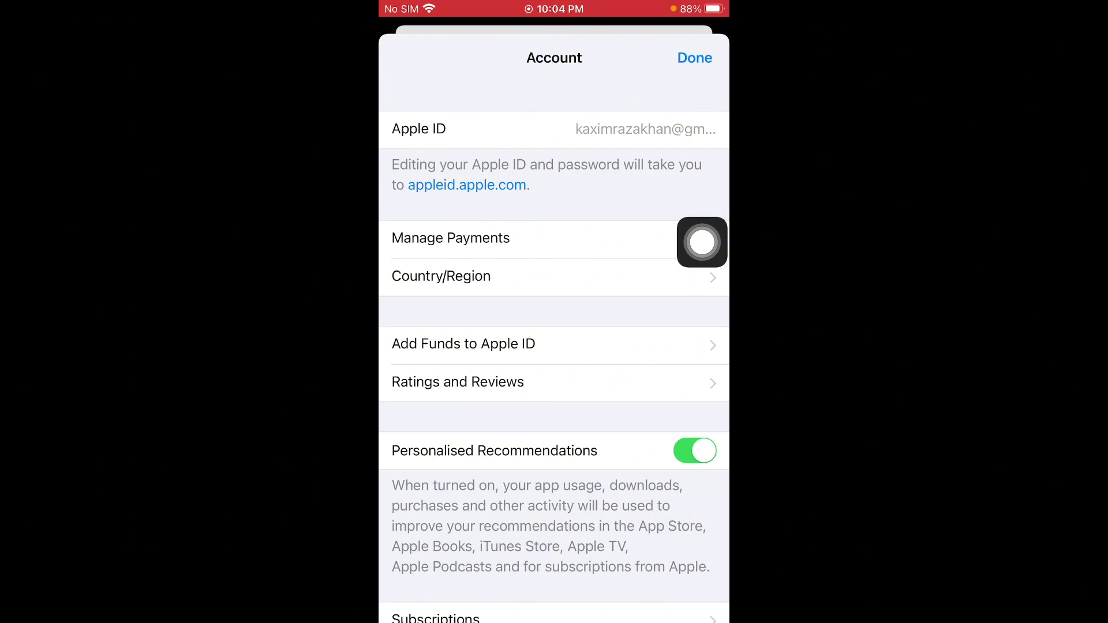
pyautogui.scroll(1, 701, 242)
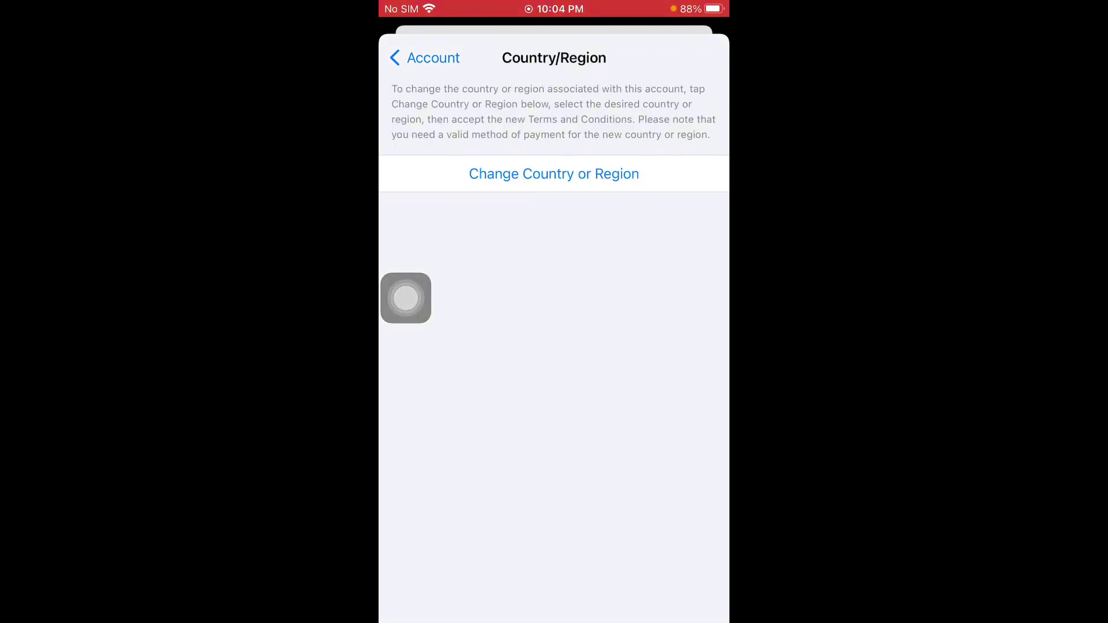
pyautogui.moveTo(405, 299); pyautogui.dragTo(702, 228)
pyautogui.click(555, 173)
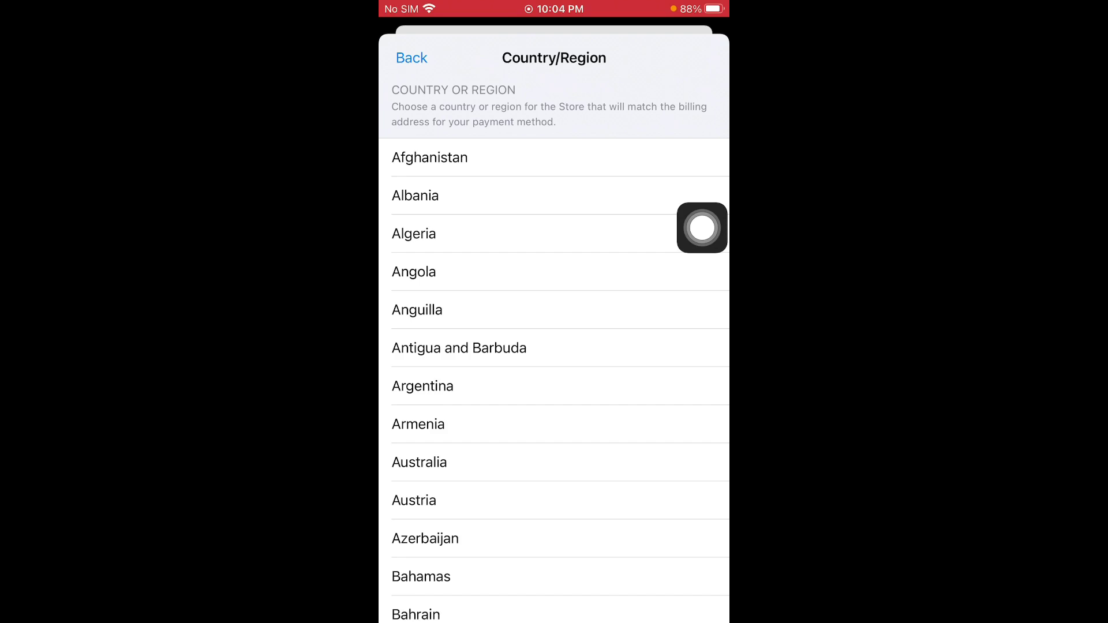
pyautogui.scroll(-10, 554, 390)
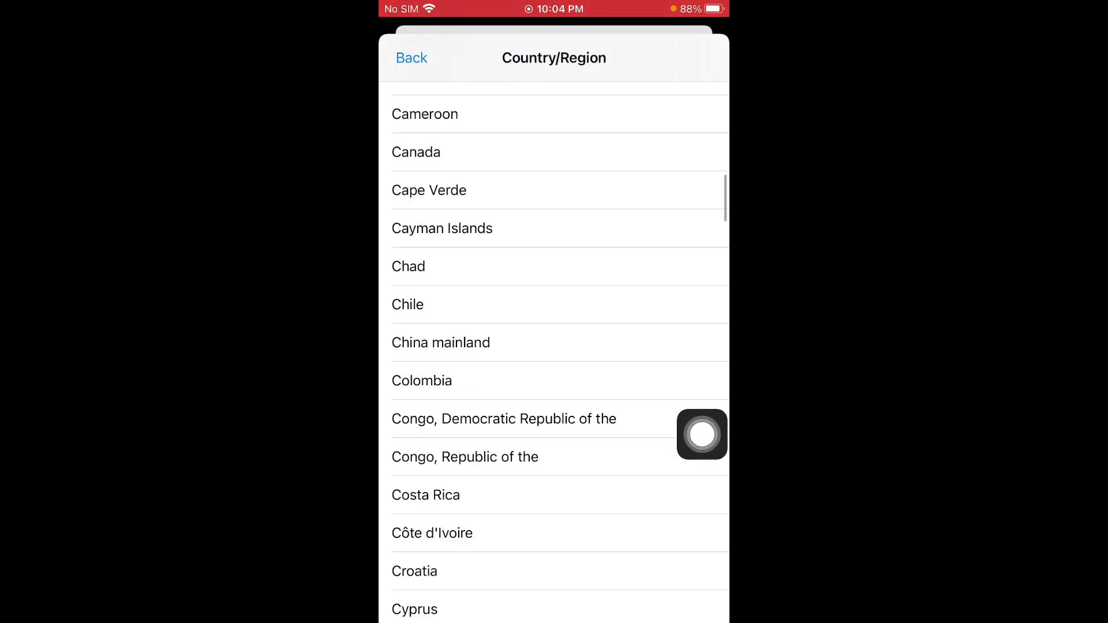
pyautogui.scroll(-4, 554, 347)
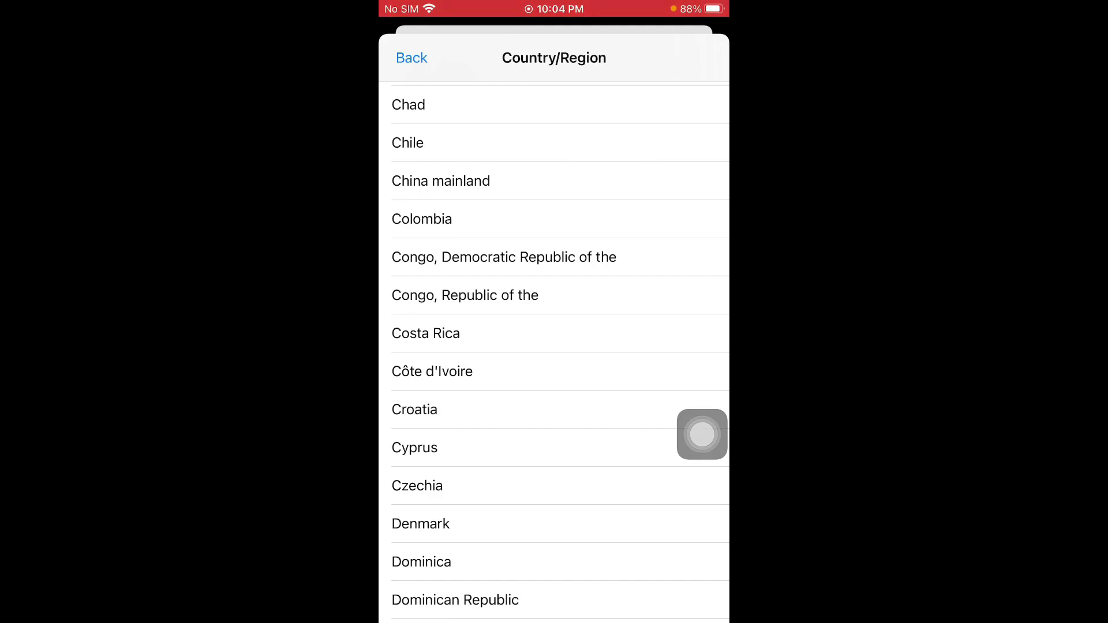
# - Close the App Store, open support.apple.com's iPhone page in Chrome, and scroll to Get Support
pyautogui.moveTo(555, 620); pyautogui.dragTo(554, 347)
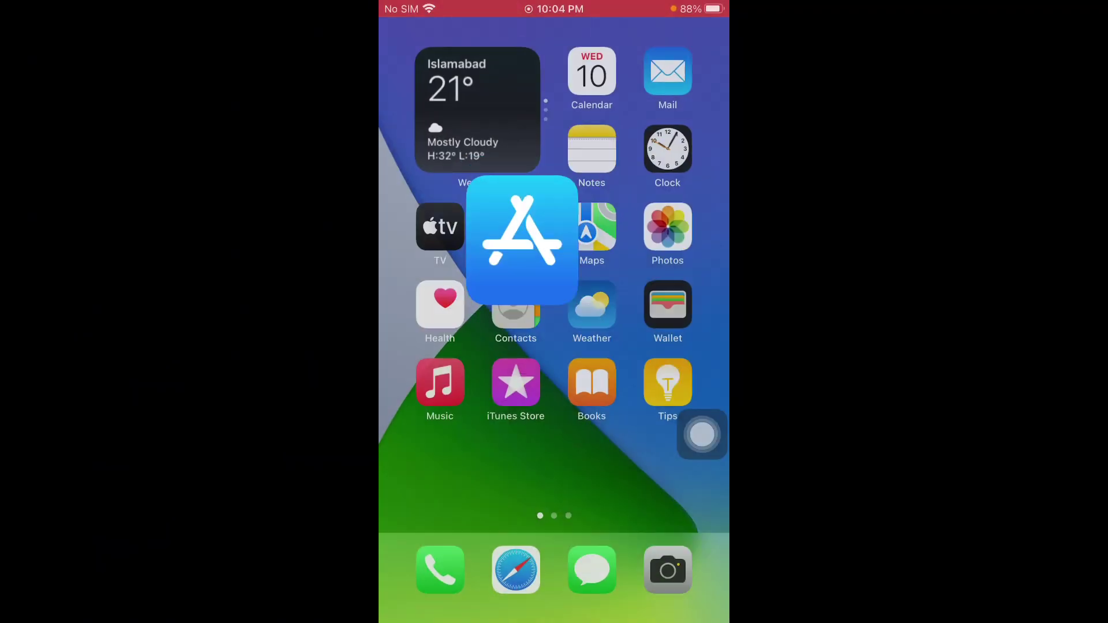
pyautogui.moveTo(676, 313); pyautogui.dragTo(415, 312)
pyautogui.moveTo(623, 312); pyautogui.dragTo(520, 312)
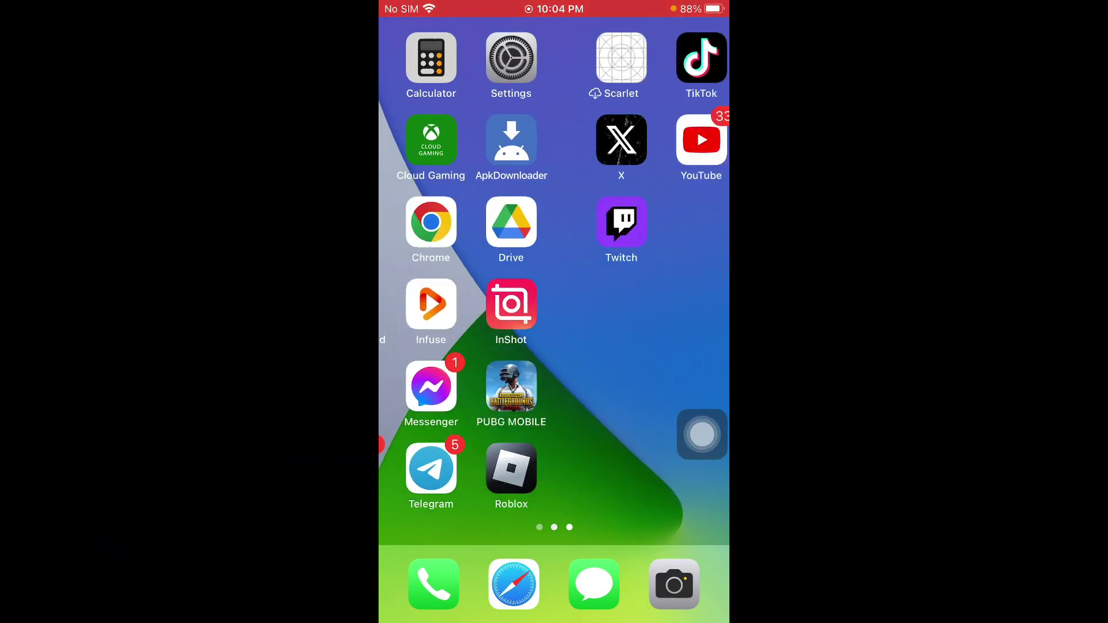
pyautogui.click(594, 222)
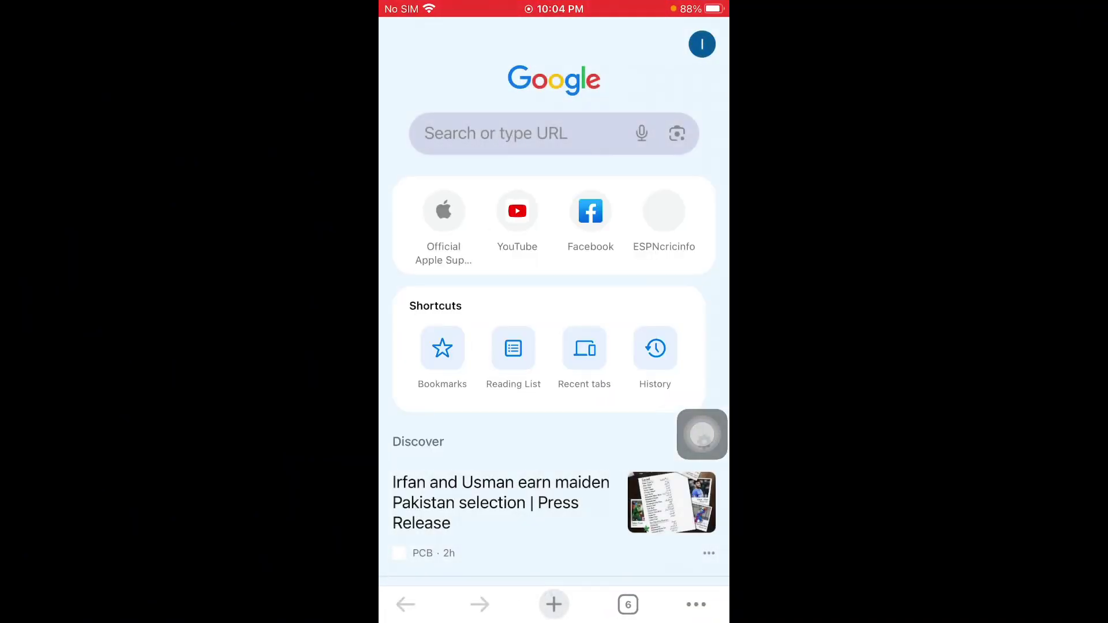
pyautogui.click(520, 133)
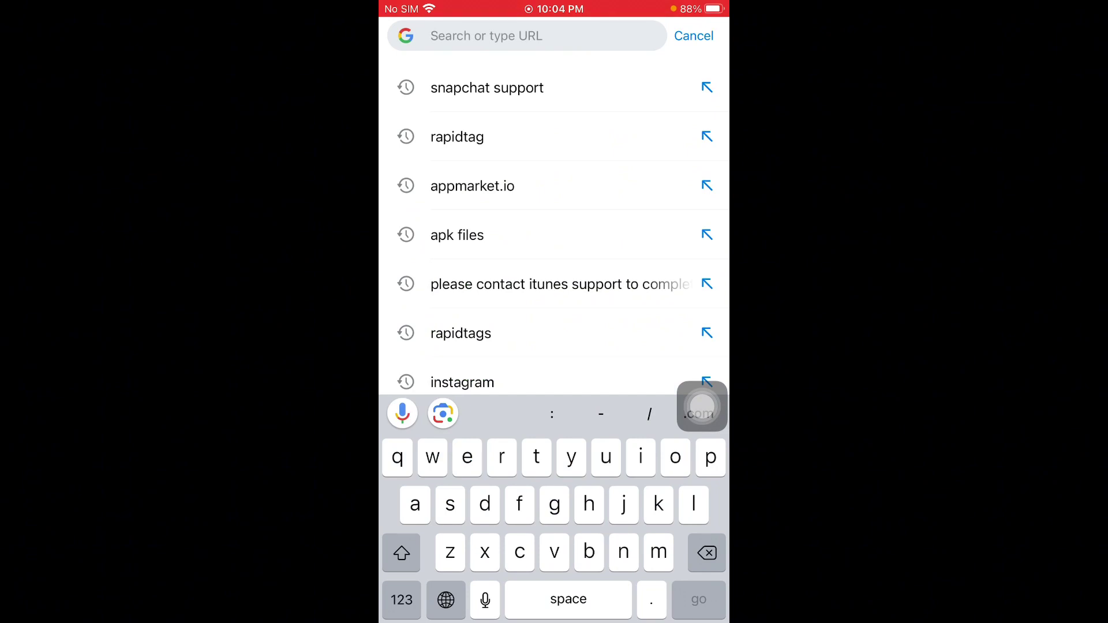
pyautogui.write('support.apple.com')
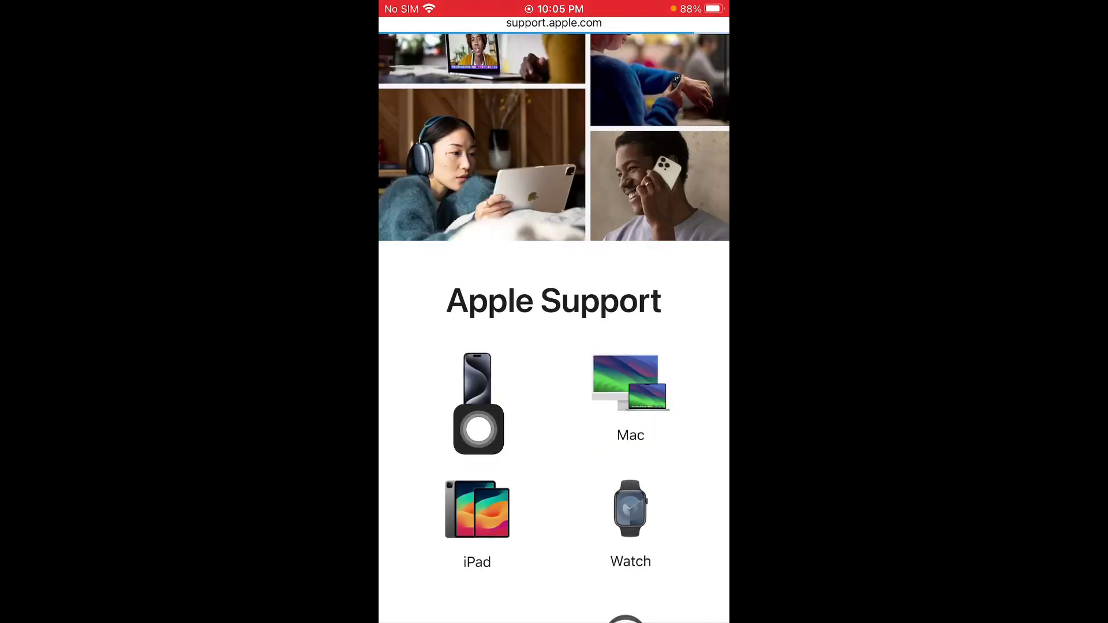
pyautogui.moveTo(478, 428); pyautogui.dragTo(406, 456)
pyautogui.scroll(1, 554, 347)
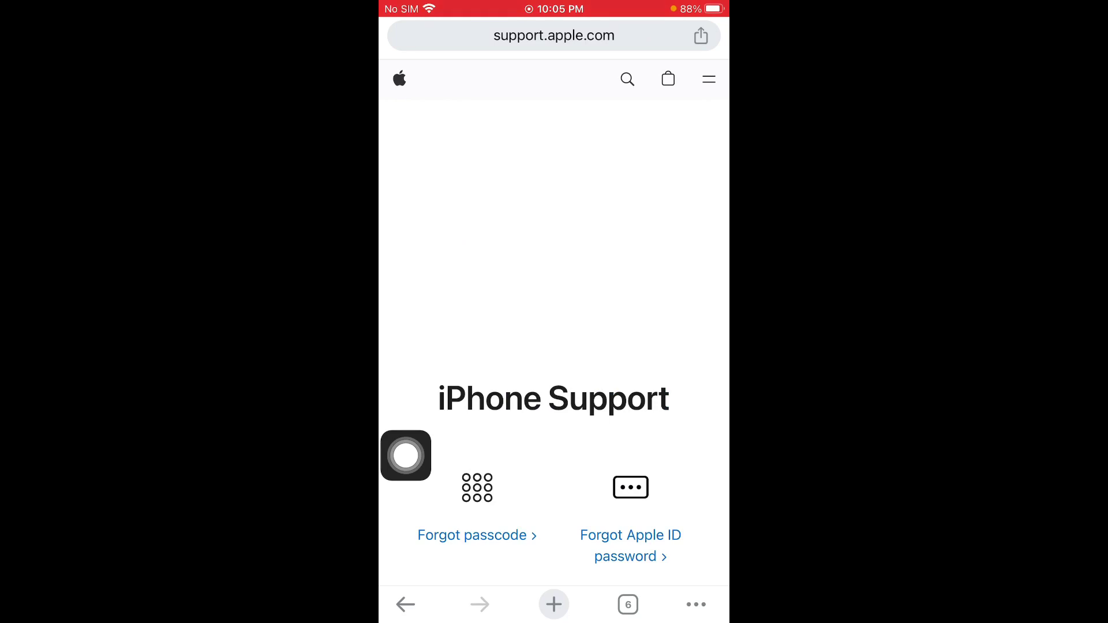
pyautogui.scroll(-5, 554, 347)
pyautogui.scroll(-5, 554, 347)
pyautogui.scroll(-5, 555, 347)
pyautogui.scroll(-5, 555, 347)
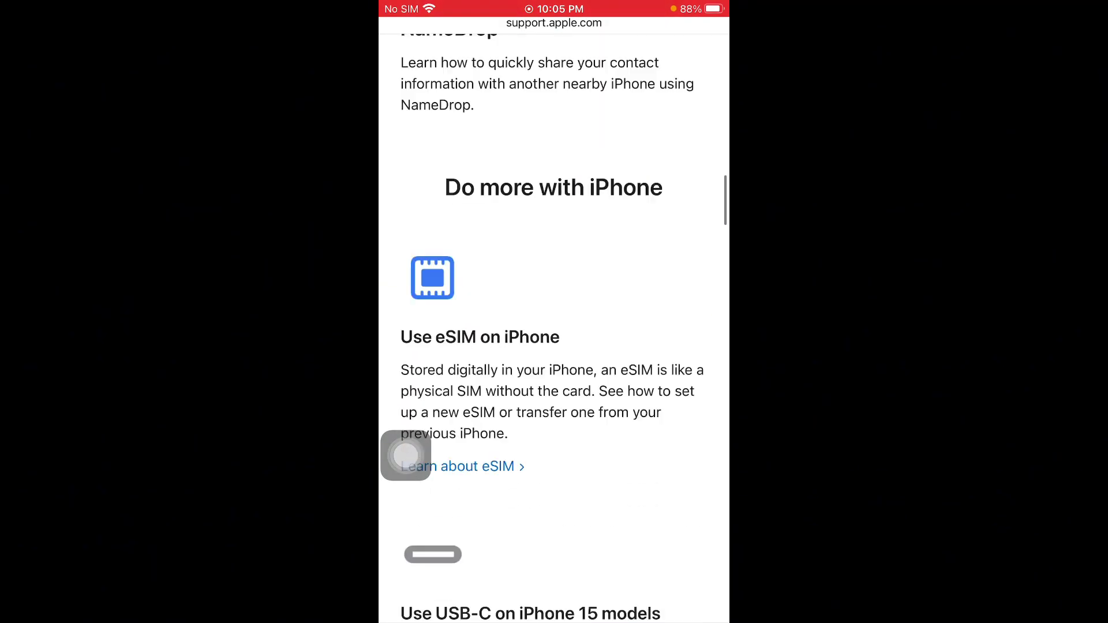
pyautogui.scroll(-5, 554, 346)
pyautogui.scroll(-5, 554, 347)
pyautogui.scroll(3, 554, 346)
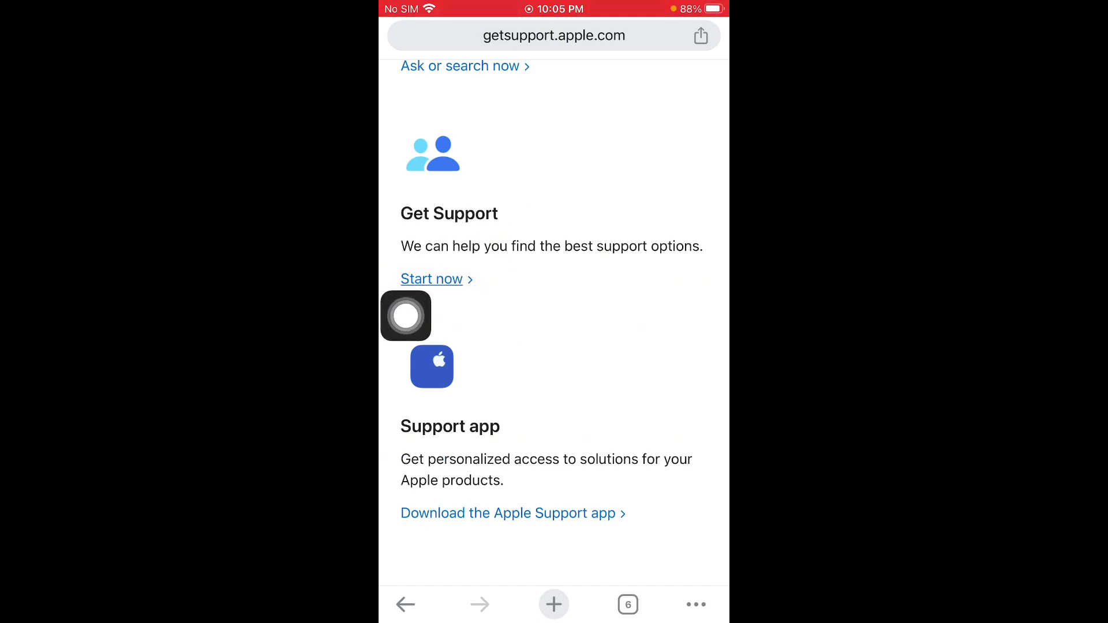
# - Pick Subscriptions & Purchases > Unable to purchase, reach Call Us, then go home
pyautogui.click(432, 279)
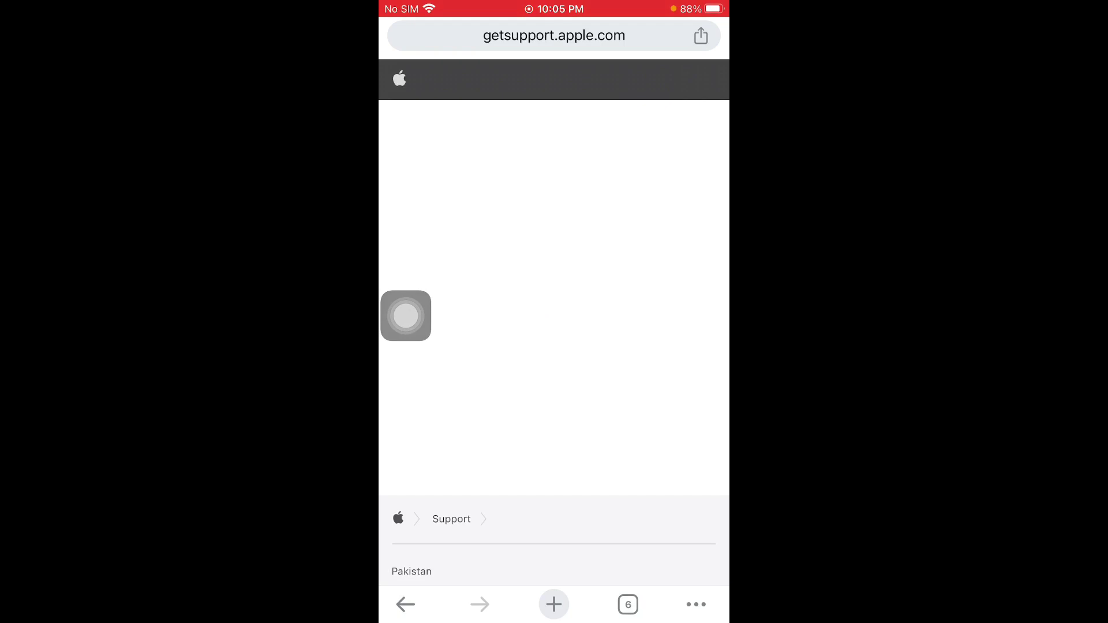
pyautogui.scroll(-5, 407, 315)
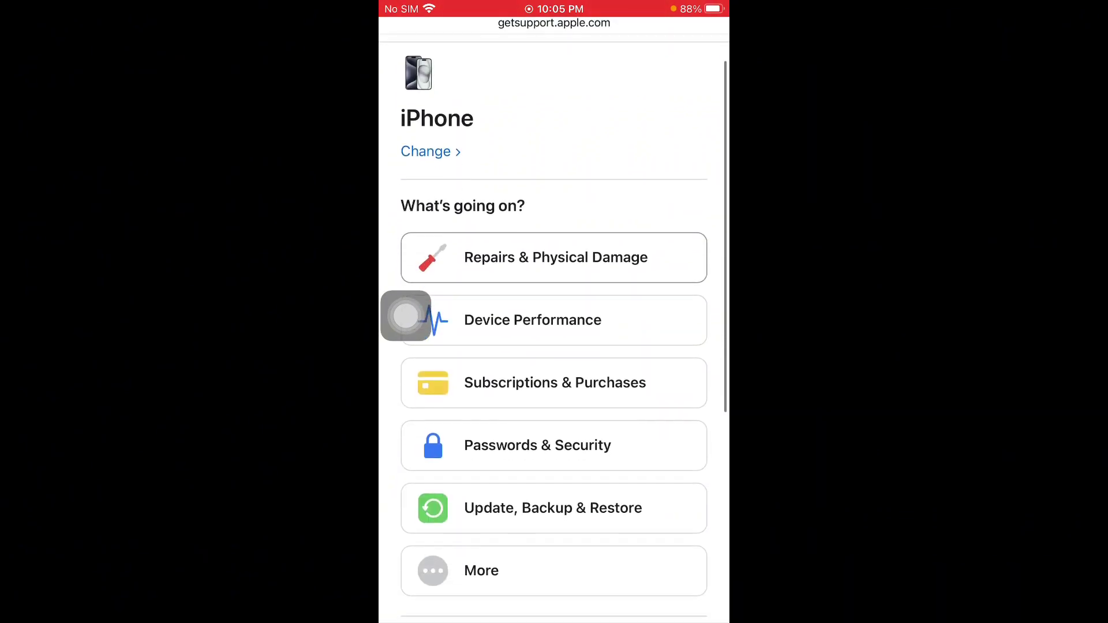
pyautogui.scroll(-3, 406, 316)
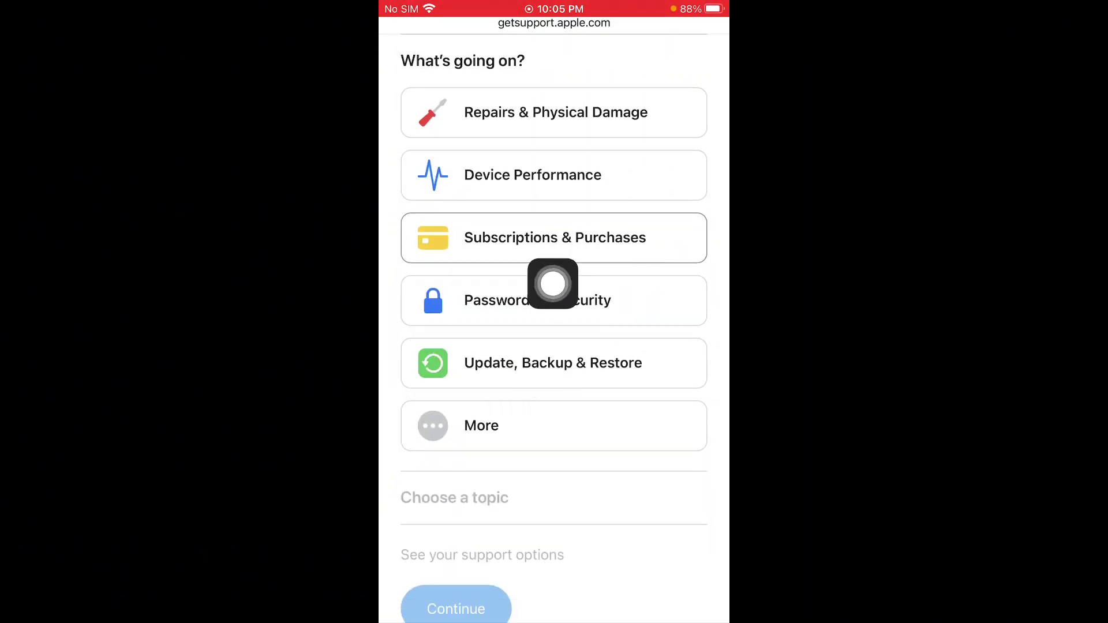
pyautogui.click(656, 252)
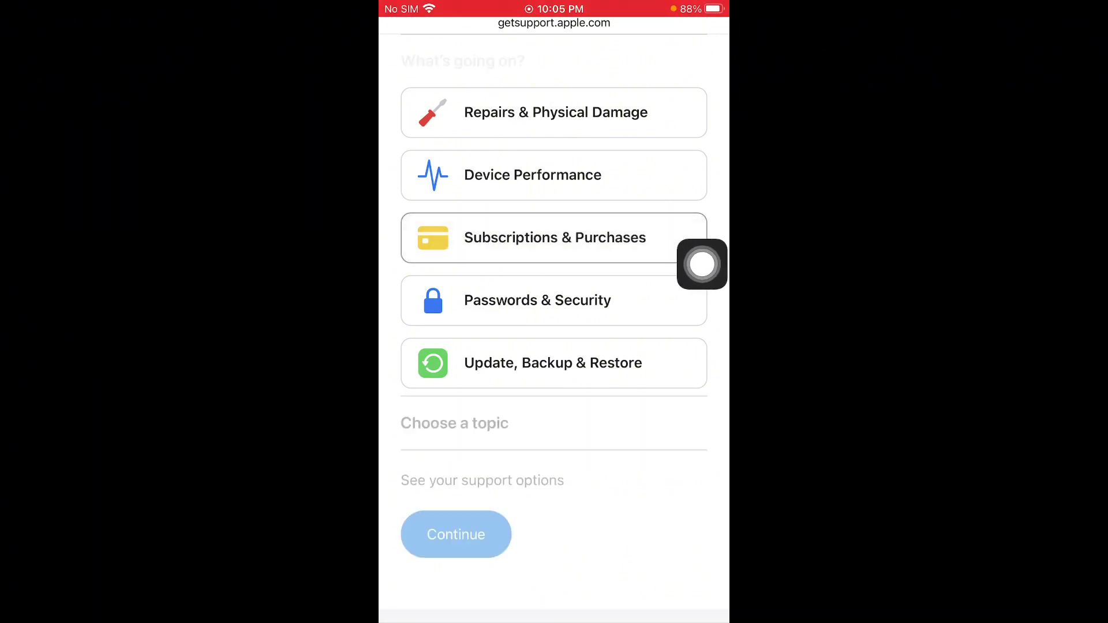
pyautogui.scroll(-3, 702, 265)
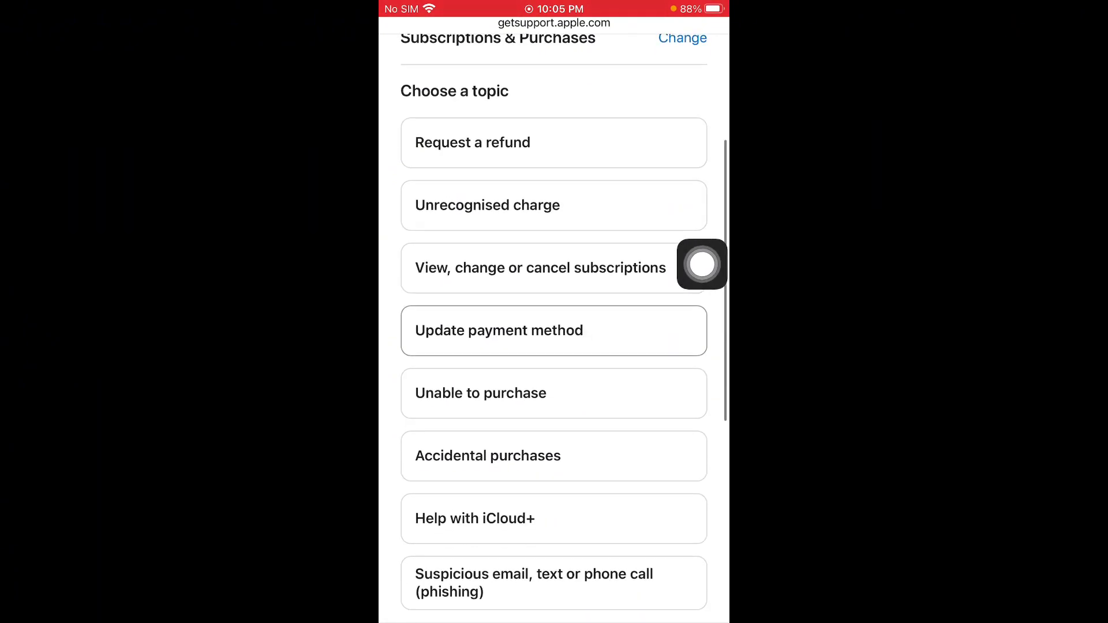
pyautogui.click(596, 393)
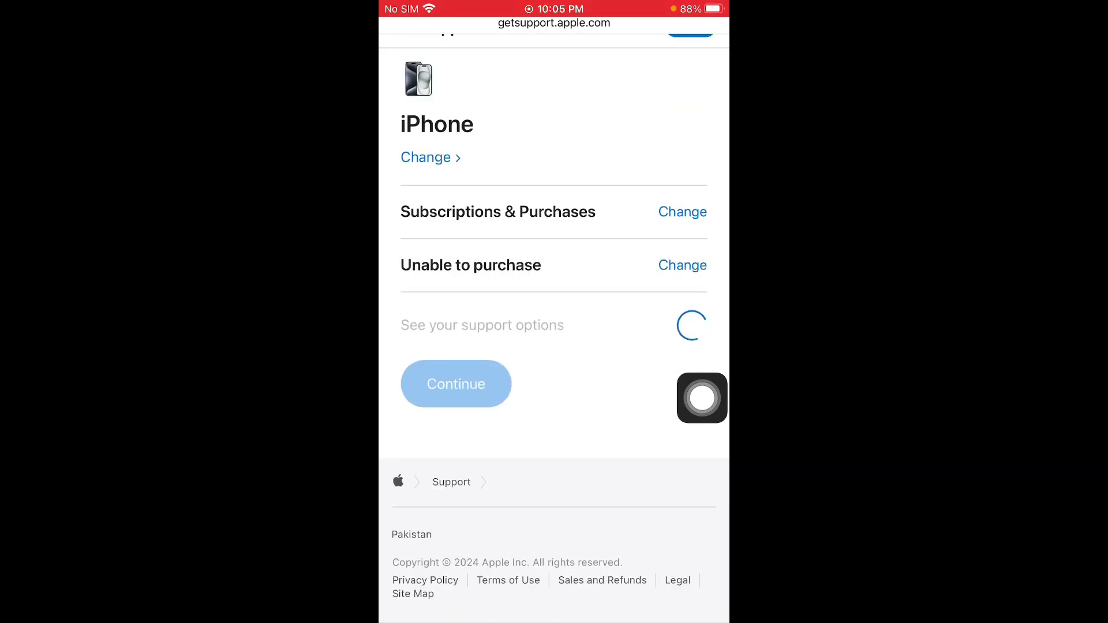
pyautogui.click(457, 384)
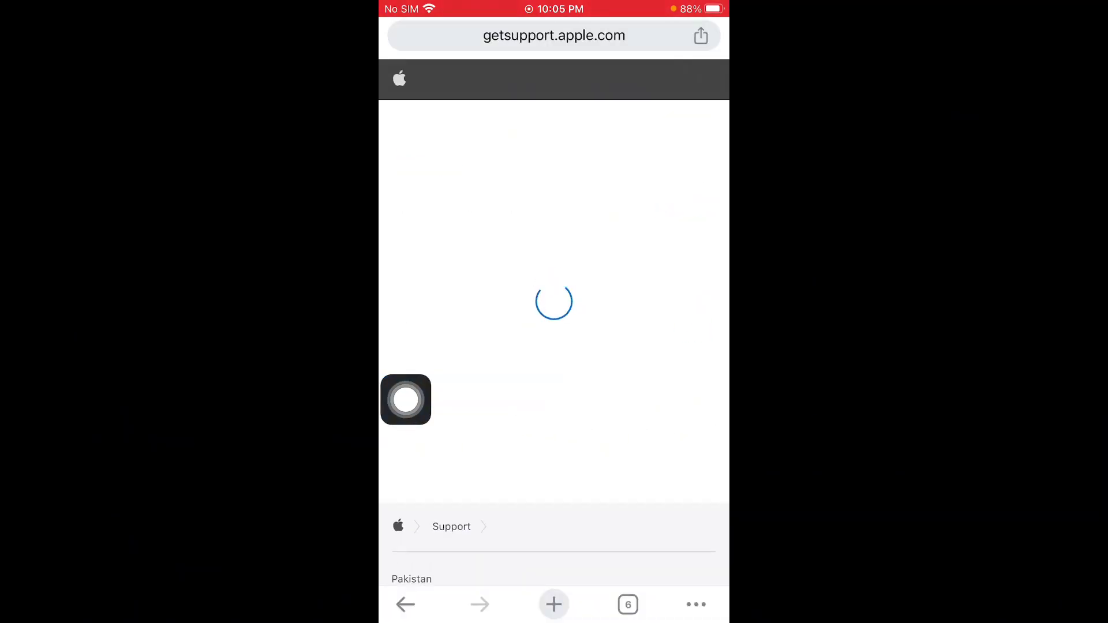
pyautogui.scroll(-10, 554, 347)
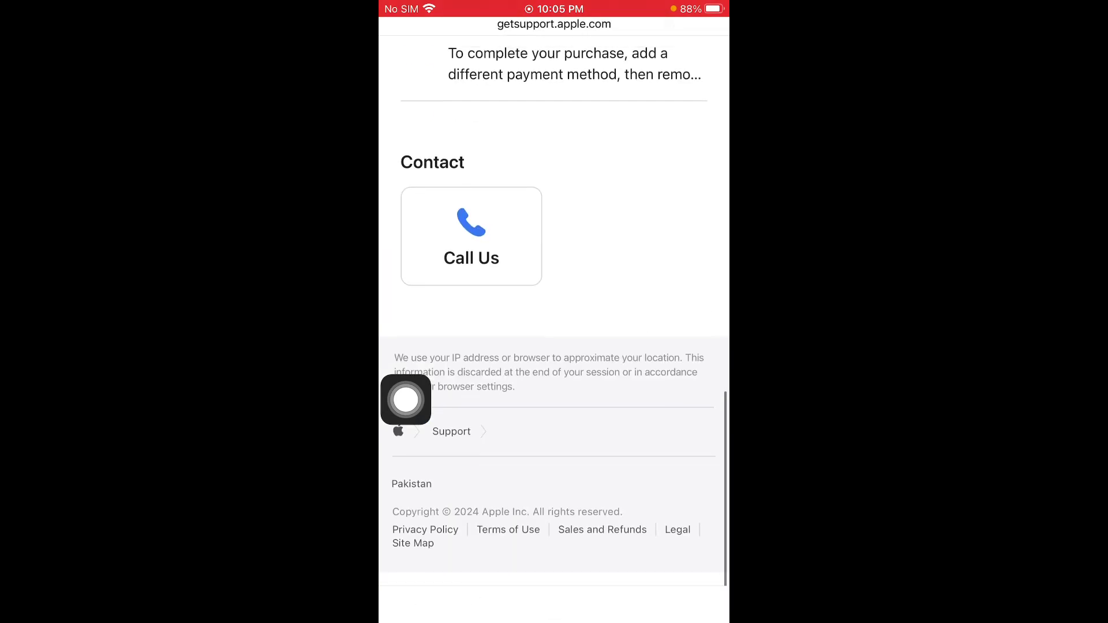
pyautogui.click(470, 243)
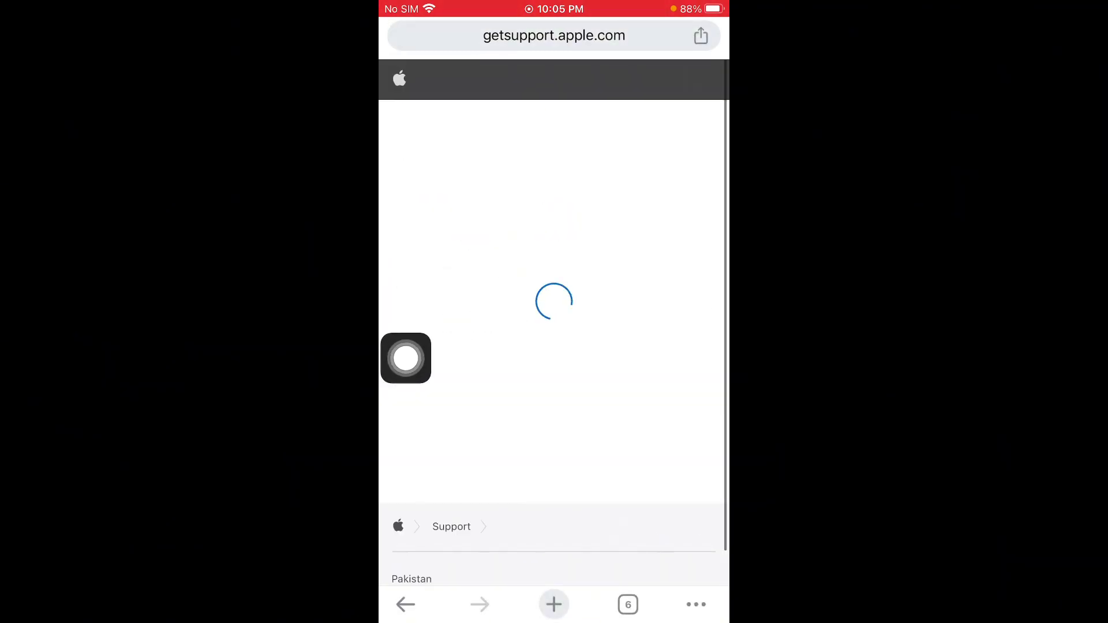
pyautogui.scroll(-2, 554, 347)
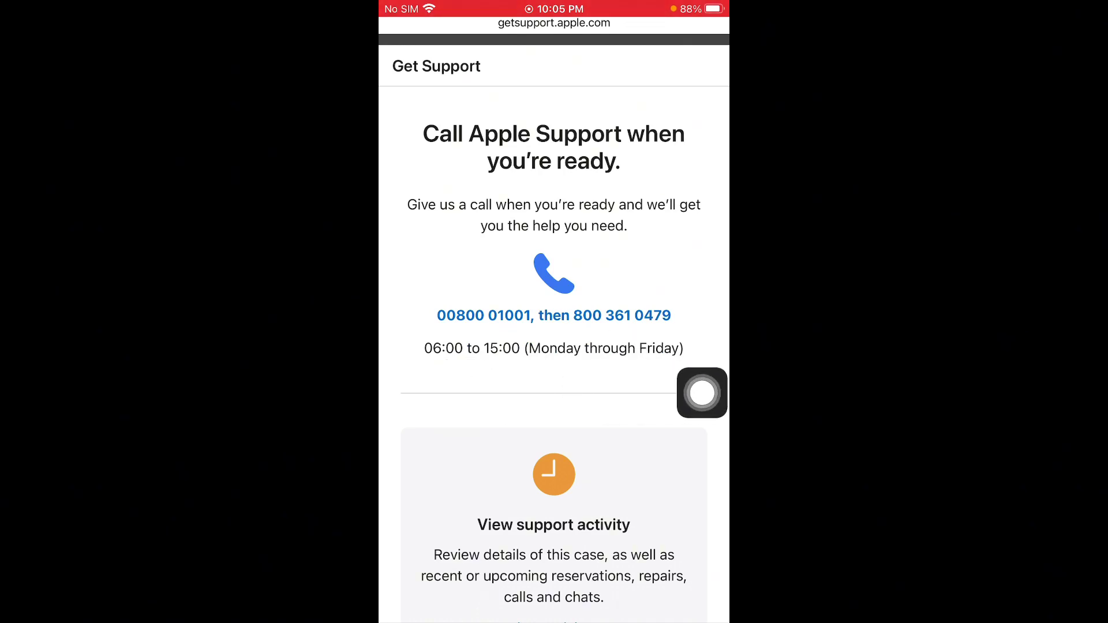
pyautogui.click(703, 393)
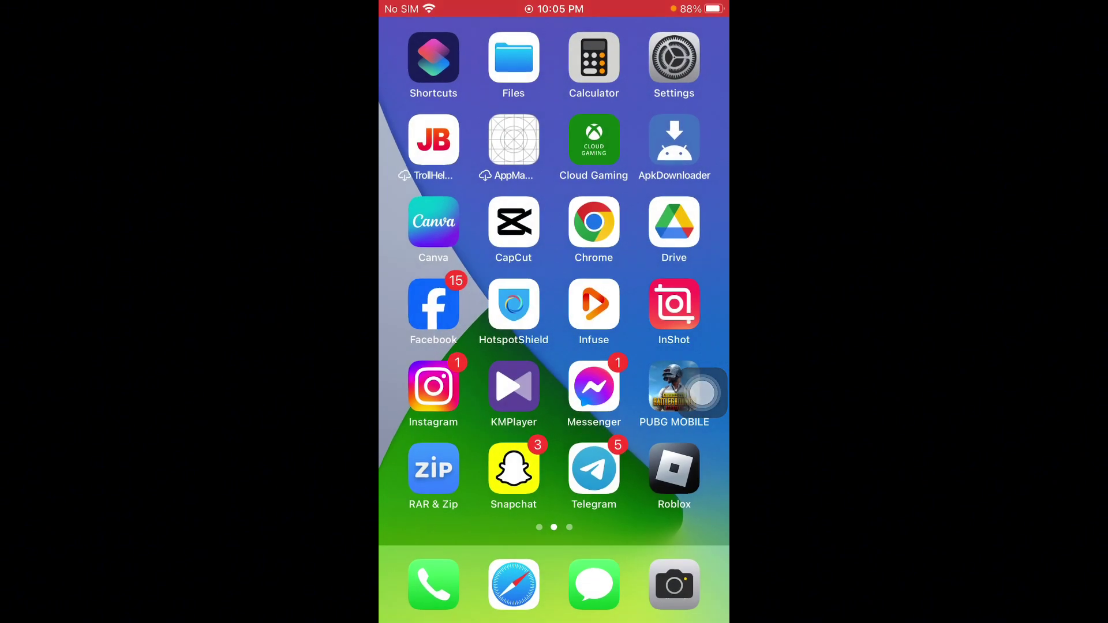
pyautogui.moveTo(650, 311)
pyautogui.mouseDown()
pyautogui.moveTo(433, 312)
pyautogui.moveTo(649, 312)
pyautogui.mouseUp()
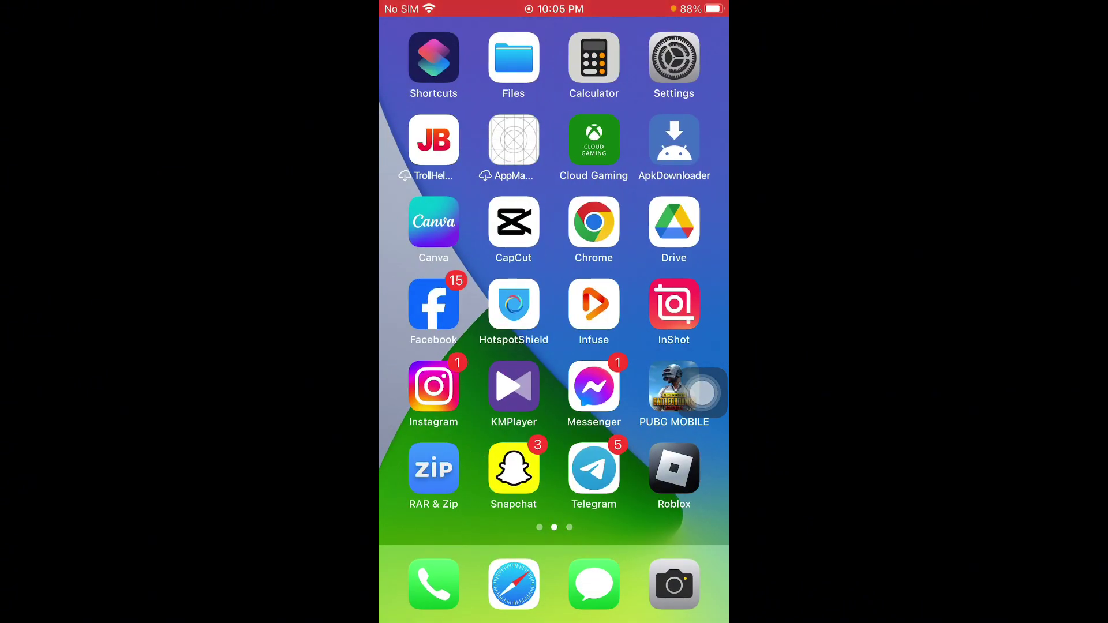